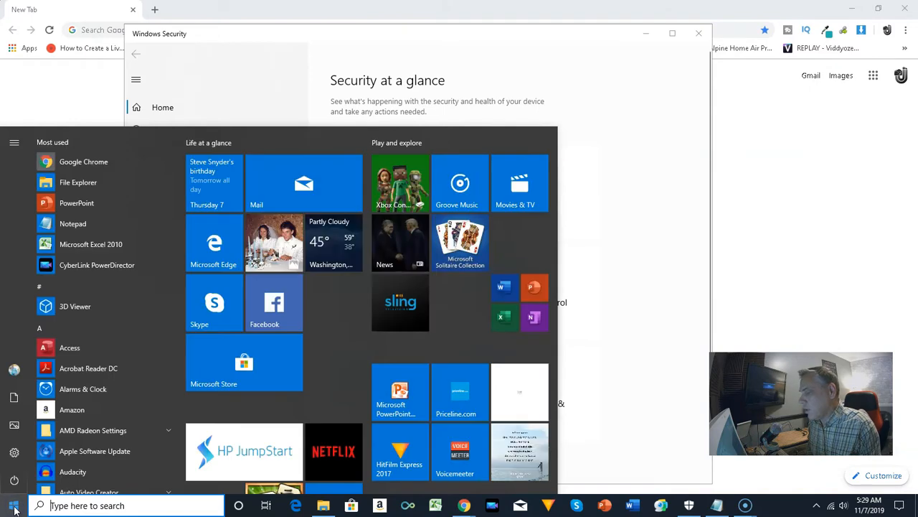
Open the Update & Security category in Windows Settings and minimize the Settings window after viewing it
mouse_move(12, 457)
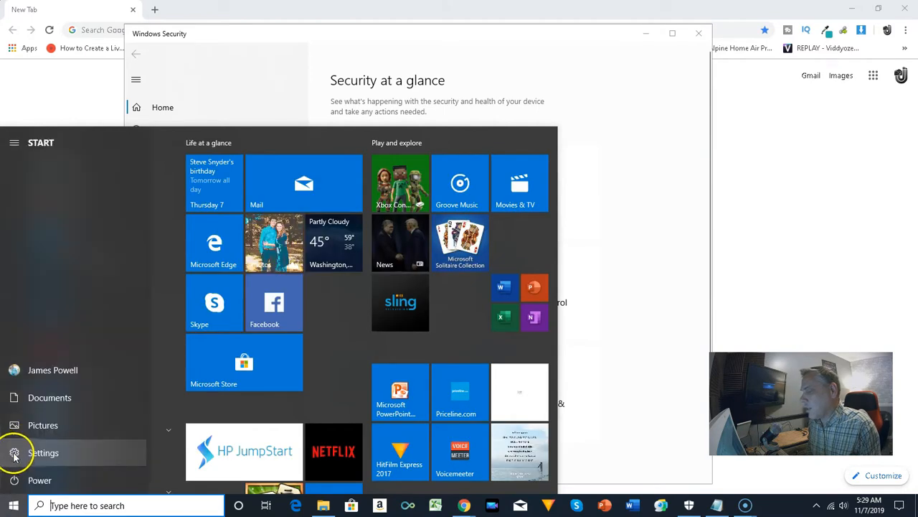
left_click(15, 454)
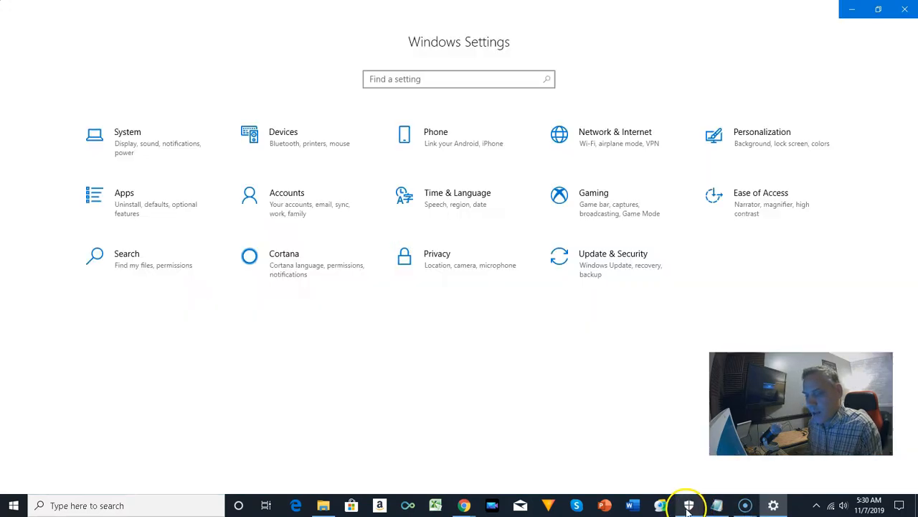
left_click(622, 268)
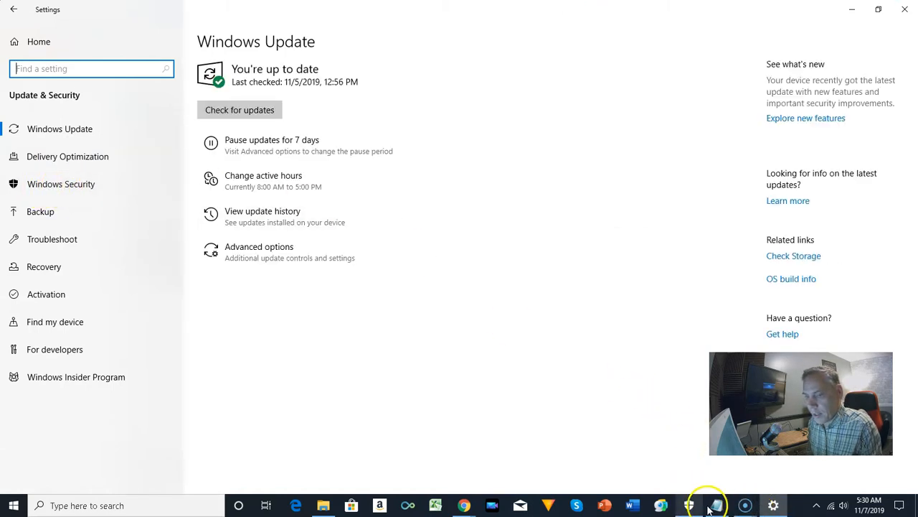
left_click(853, 11)
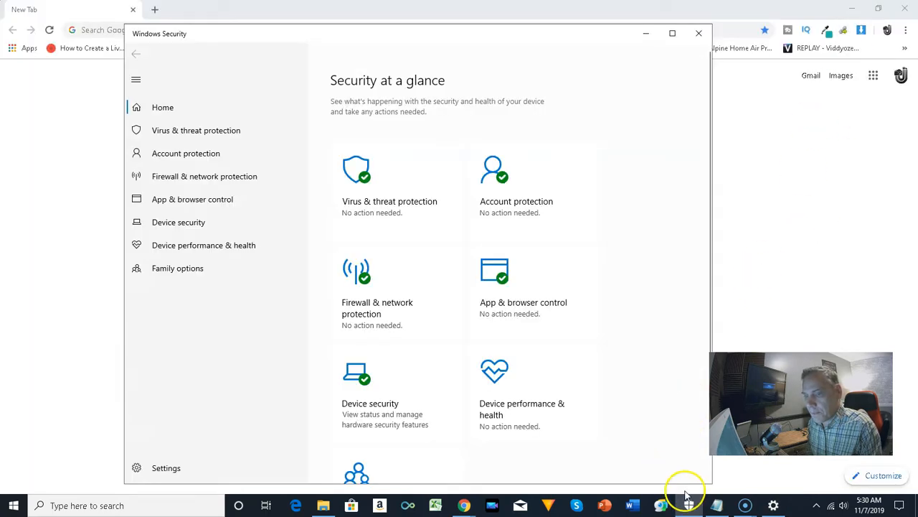
Open Virus & threat protection in Windows Security and examine the available scan options
left_click_drag(404, 36, 428, 31)
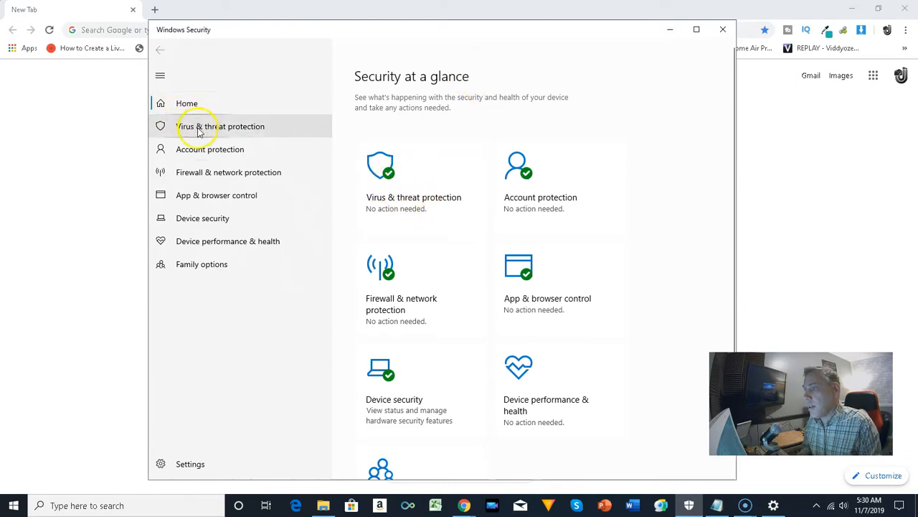
left_click(301, 126)
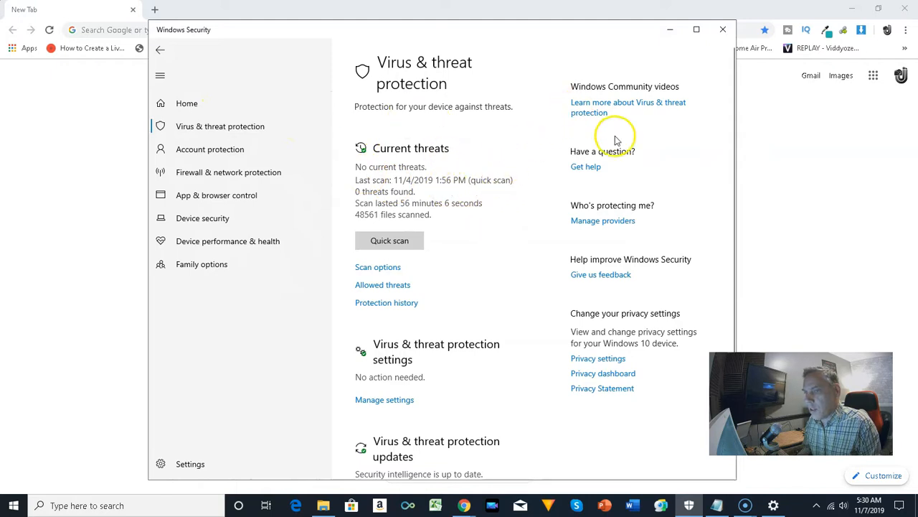
scroll(582, 154, "down", 1)
scroll(483, 144, "down", 1)
scroll(476, 156, "up", 2)
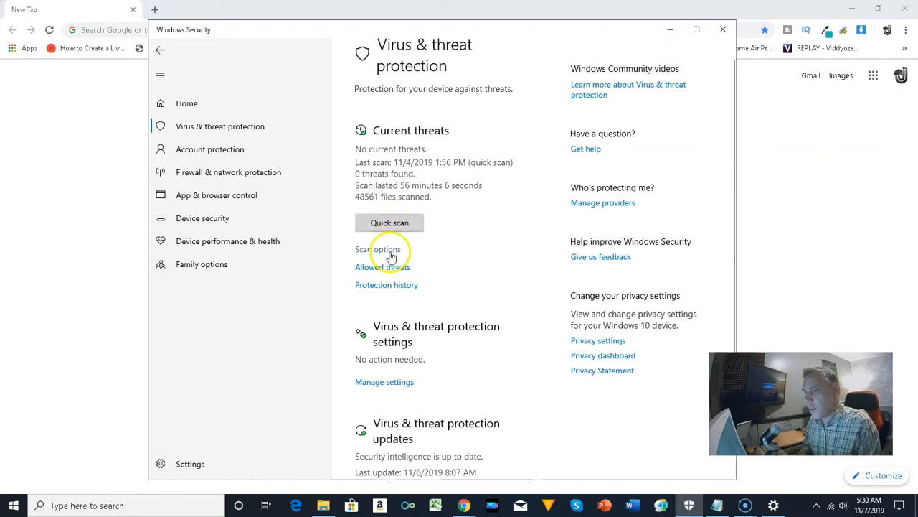
left_click(391, 256)
scroll(502, 189, "down", 3)
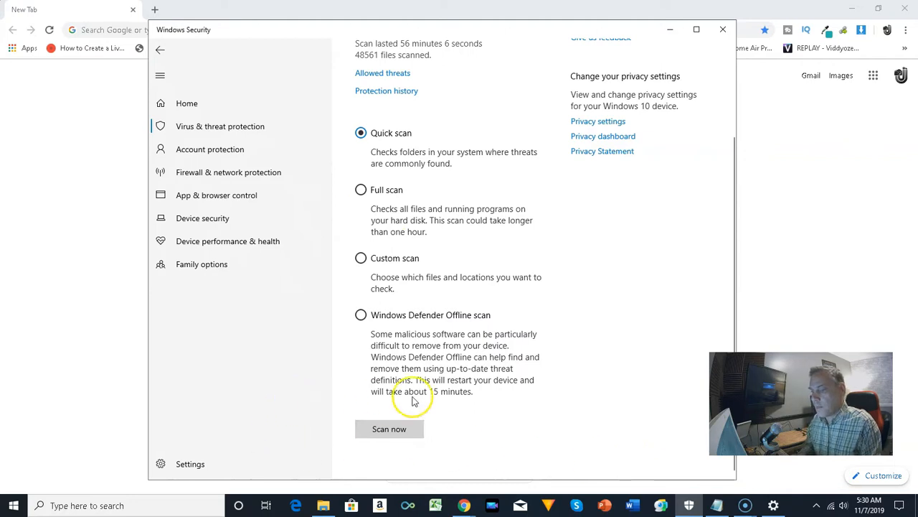
Minimize the browser window behind Windows Security and bring the Windows Security window back to the front
left_click(851, 8)
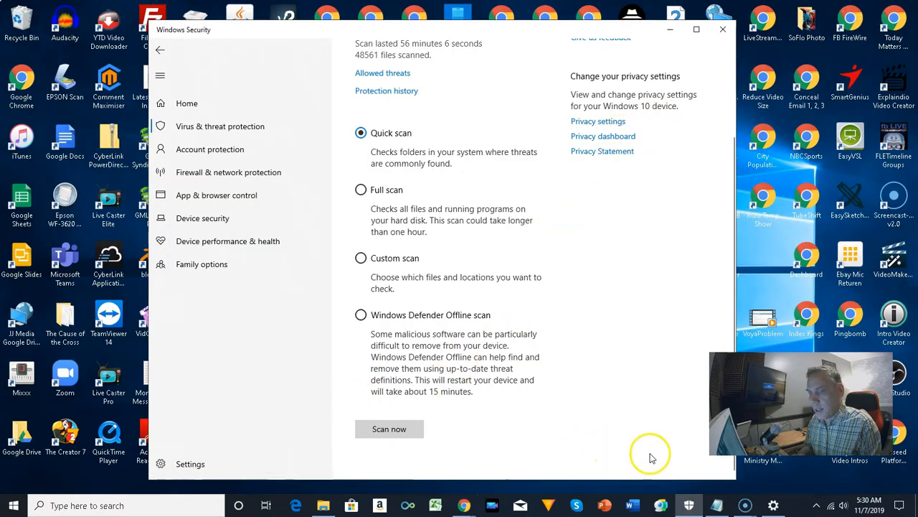
left_click(746, 505)
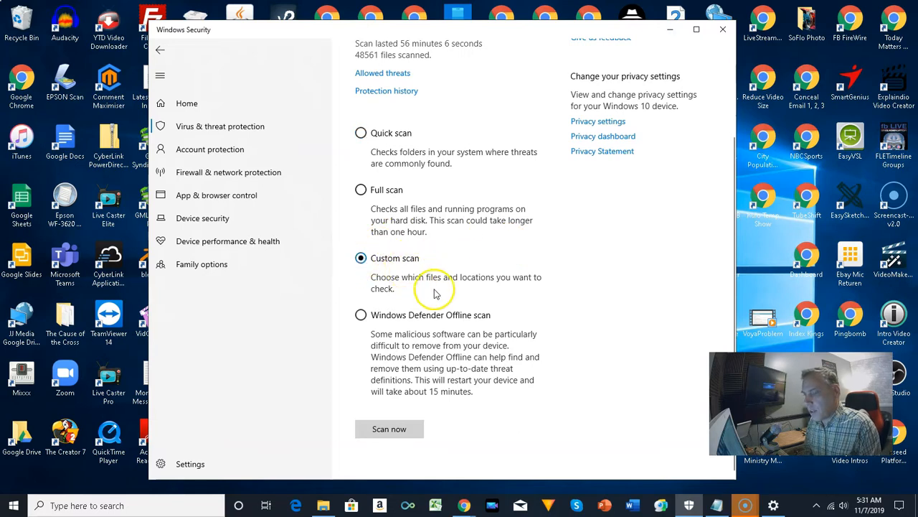
left_click(691, 506)
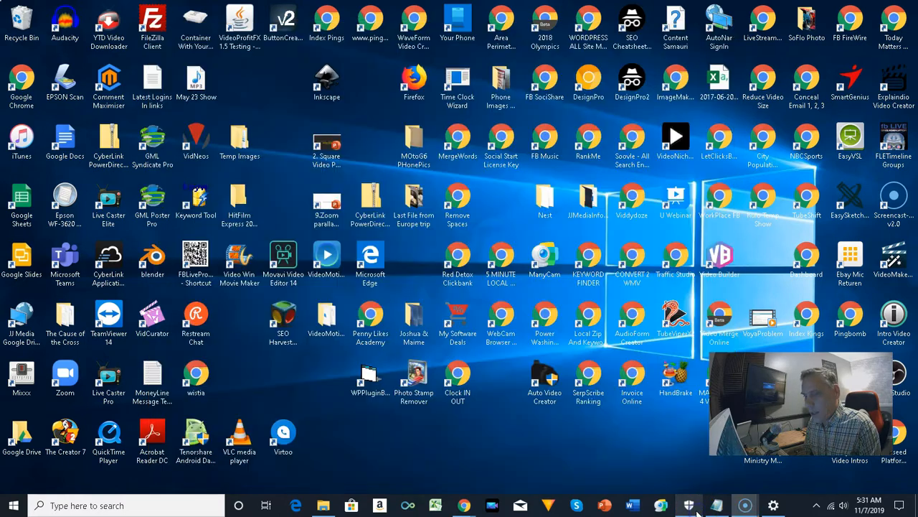
left_click(691, 506)
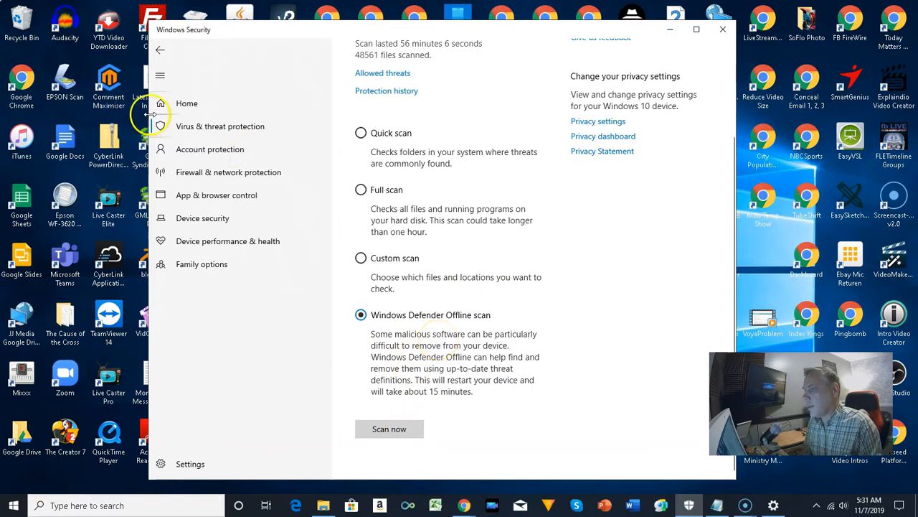
Review the Account protection, Firewall & network protection and Device security pages
left_click(199, 154)
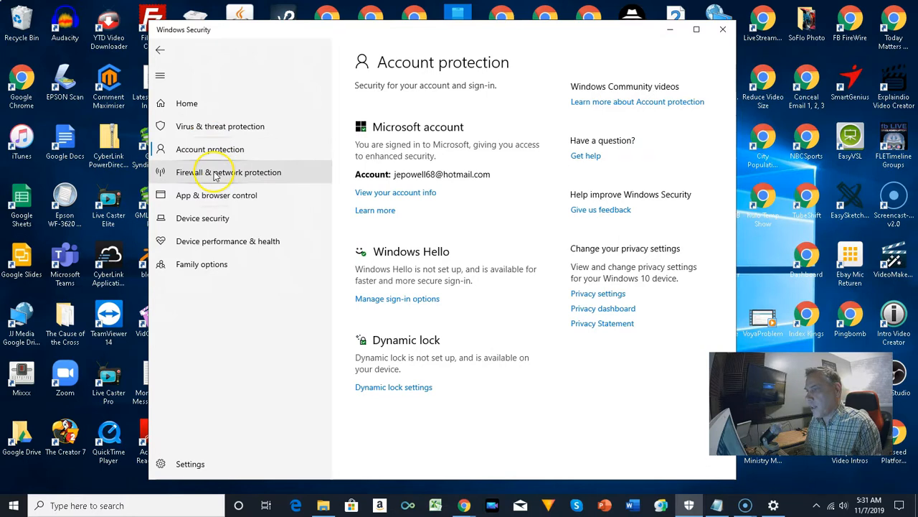
left_click(216, 176)
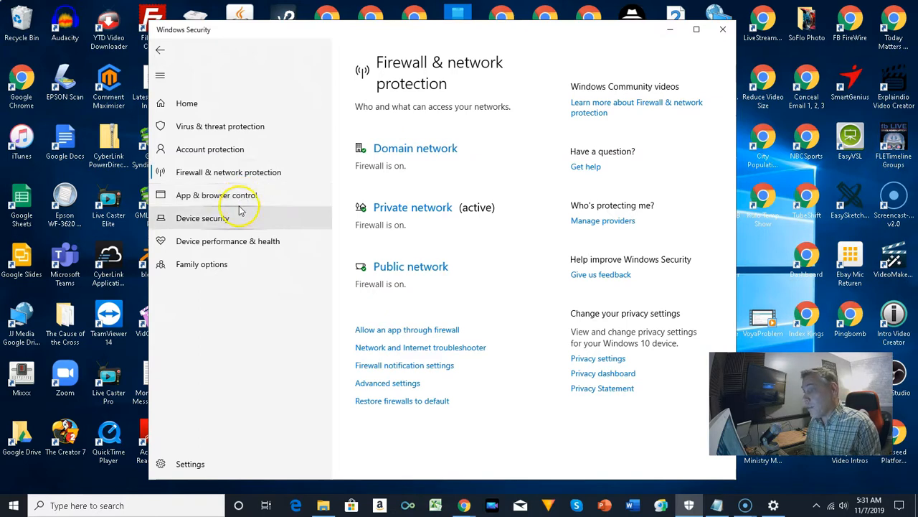
left_click(222, 221)
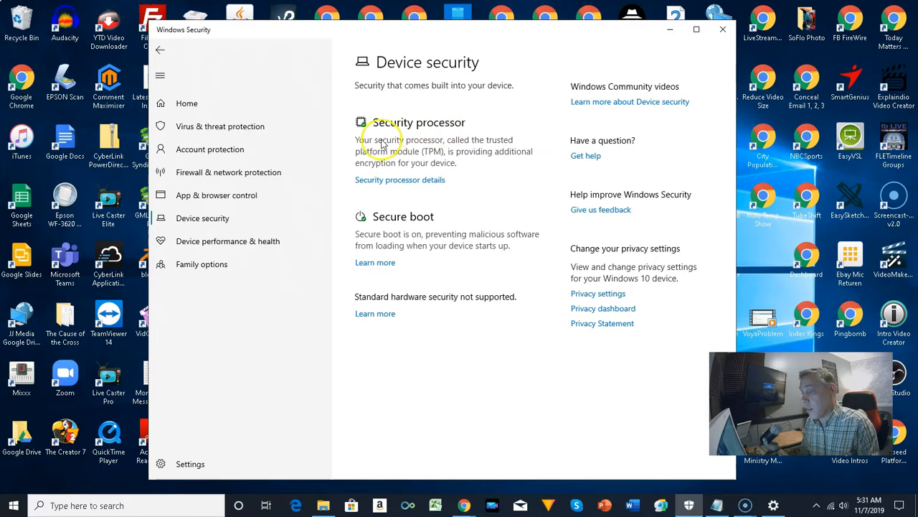
Open Device performance & health and examine the health report and the Fresh start section
left_click(205, 251)
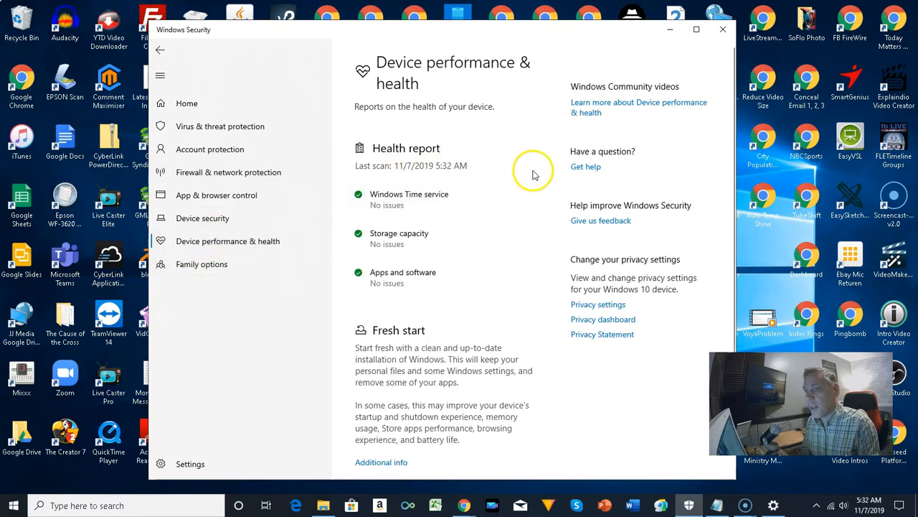
scroll(508, 177, "down", 1)
scroll(502, 186, "up", 1)
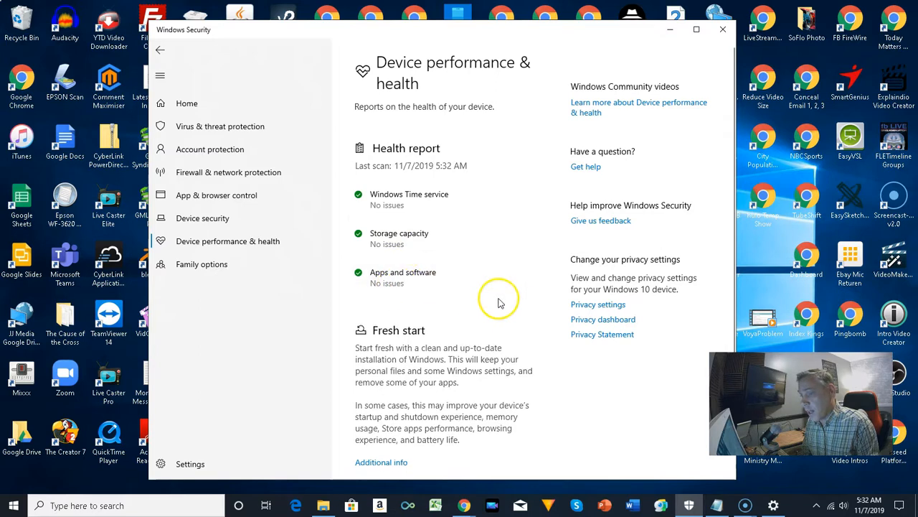
scroll(501, 303, "down", 1)
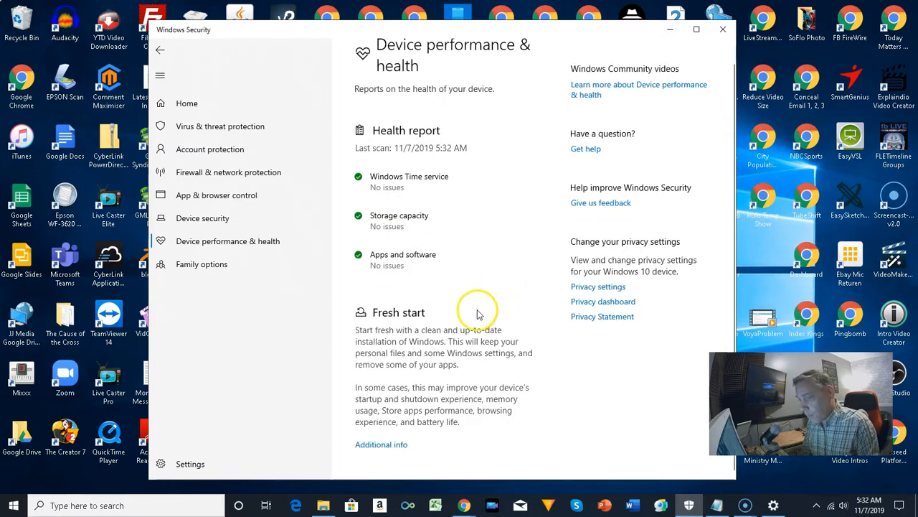
Open Family options and examine the parental controls and family devices sections
left_click(214, 264)
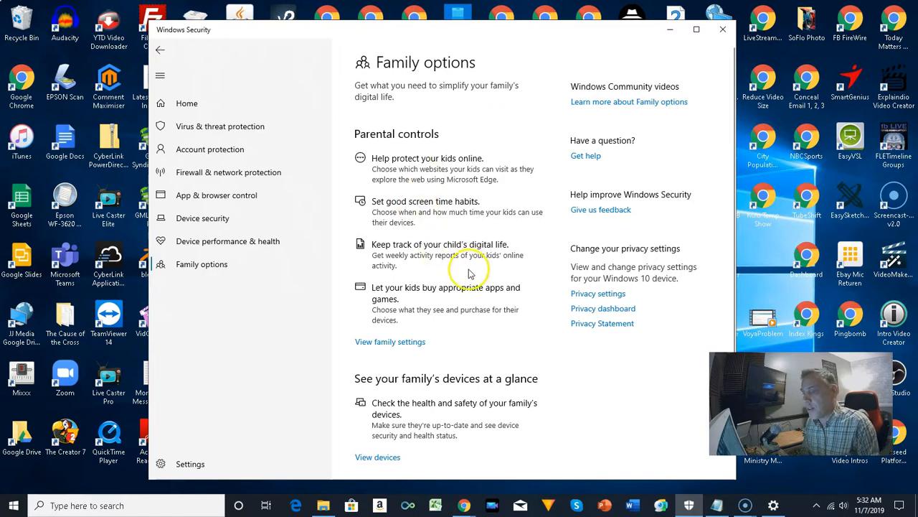
scroll(485, 270, "down", 1)
scroll(485, 270, "up", 1)
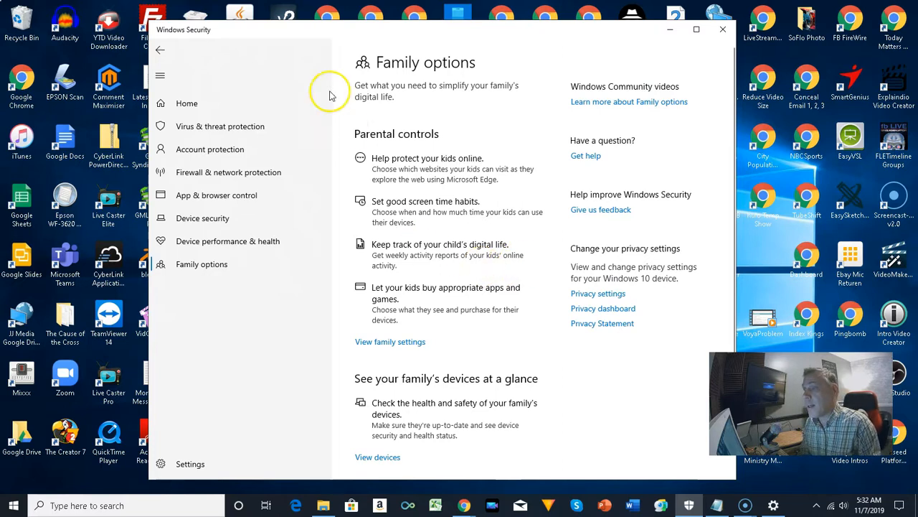
Open the management page for Virus & threat protection settings and review every option from Real-time protection through Notifications
left_click(231, 134)
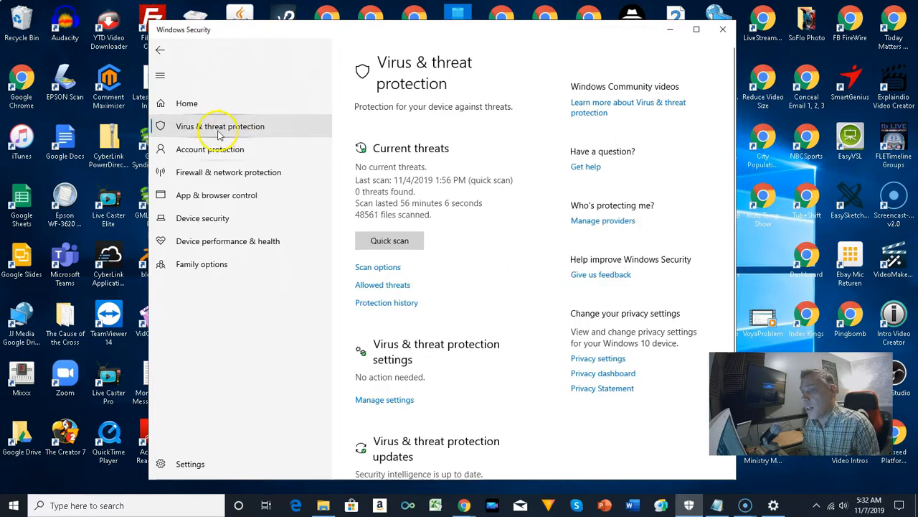
scroll(498, 205, "down", 3)
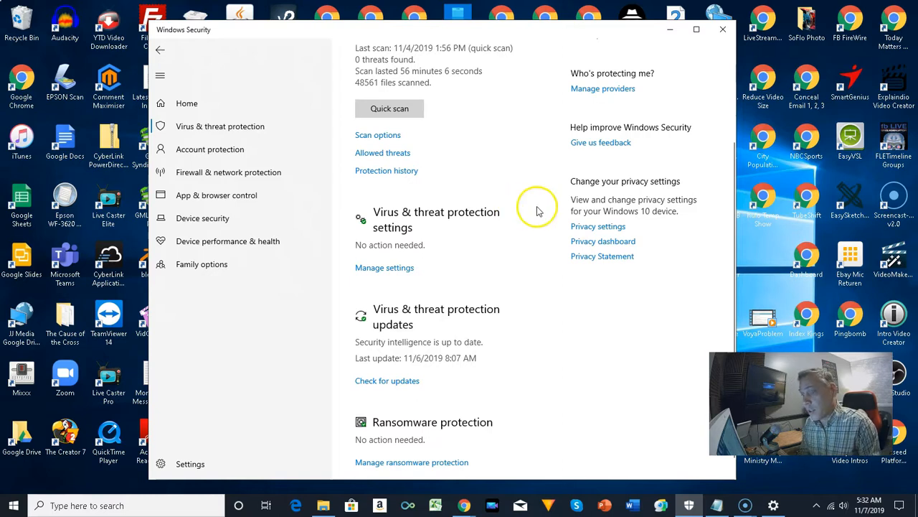
scroll(545, 251, "down", 1)
left_click(393, 253)
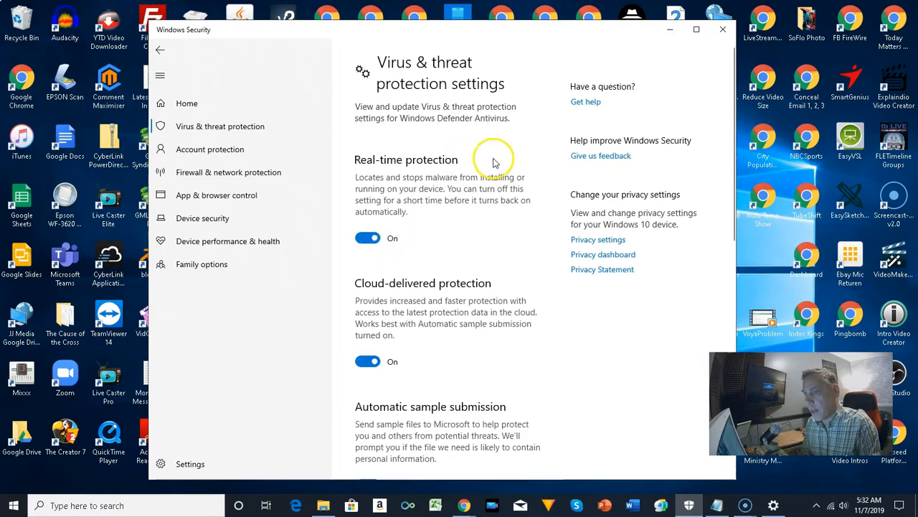
scroll(529, 153, "down", 3)
scroll(463, 73, "up", 3)
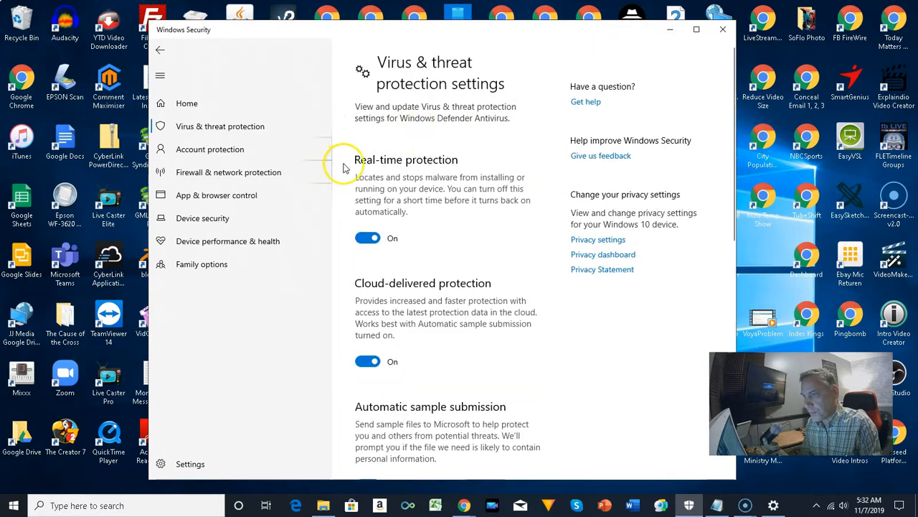
scroll(445, 172, "down", 1)
scroll(457, 182, "down", 2)
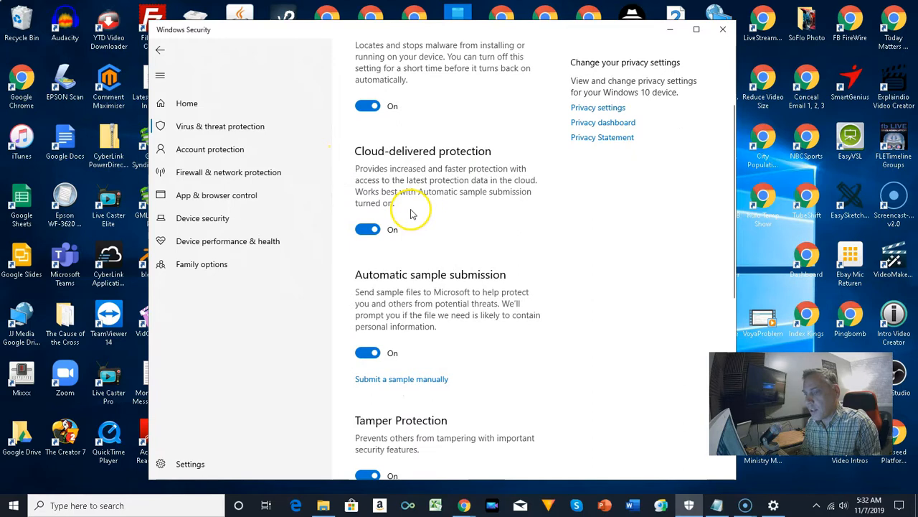
scroll(486, 179, "down", 2)
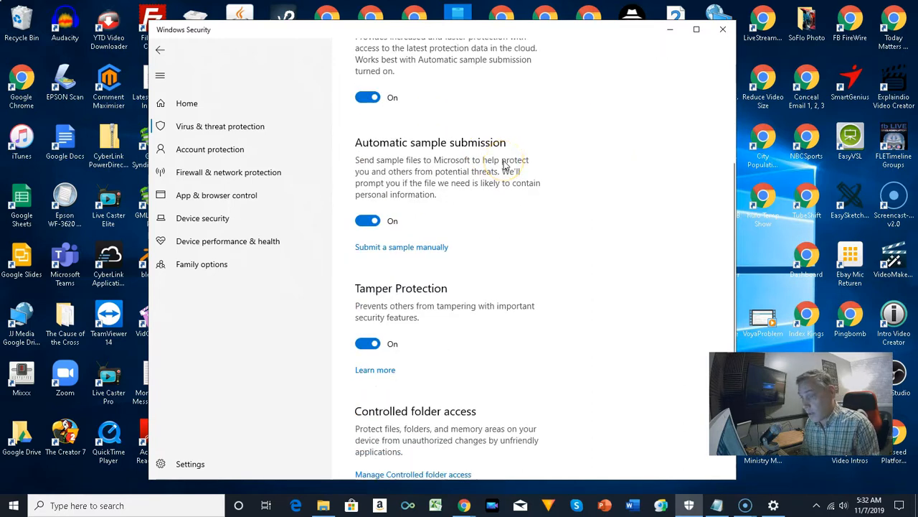
scroll(490, 201, "down", 3)
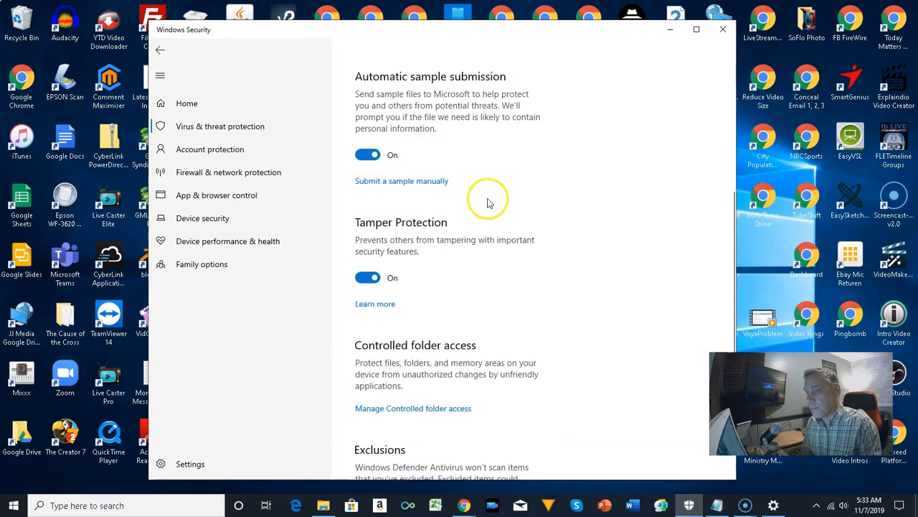
scroll(490, 201, "down", 1)
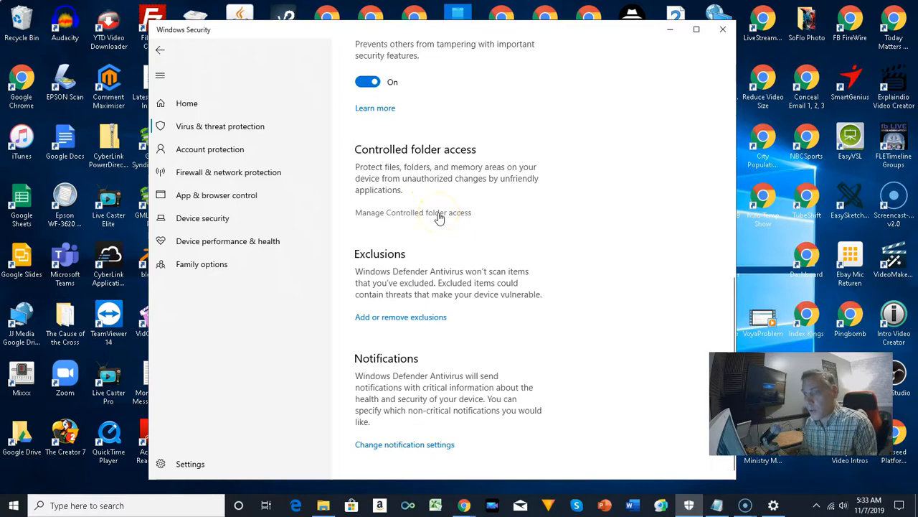
scroll(427, 219, "up", 10)
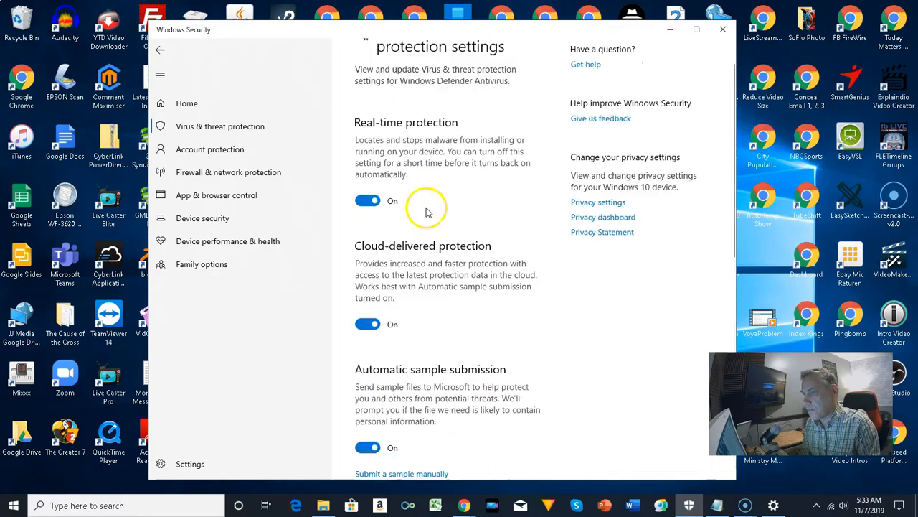
Return to Virus & threat protection, open Protection updates and check for new security intelligence updates
left_click(220, 126)
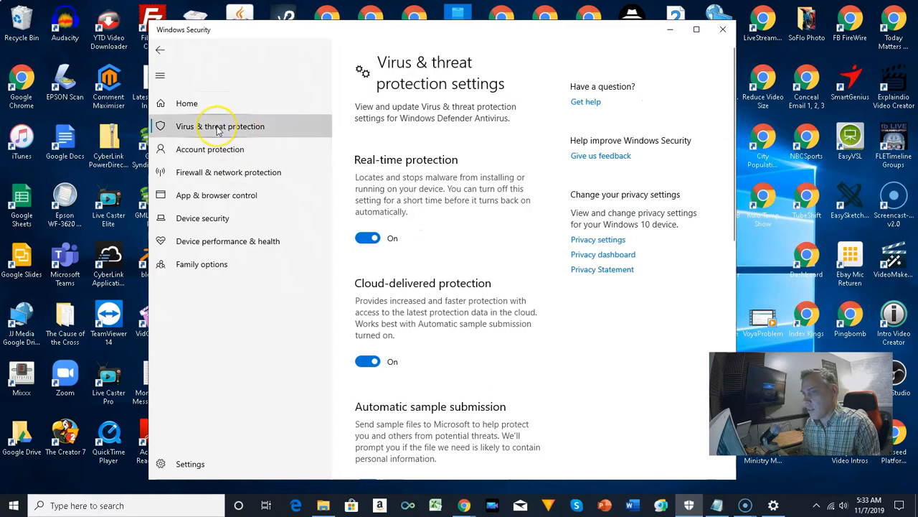
scroll(448, 174, "down", 2)
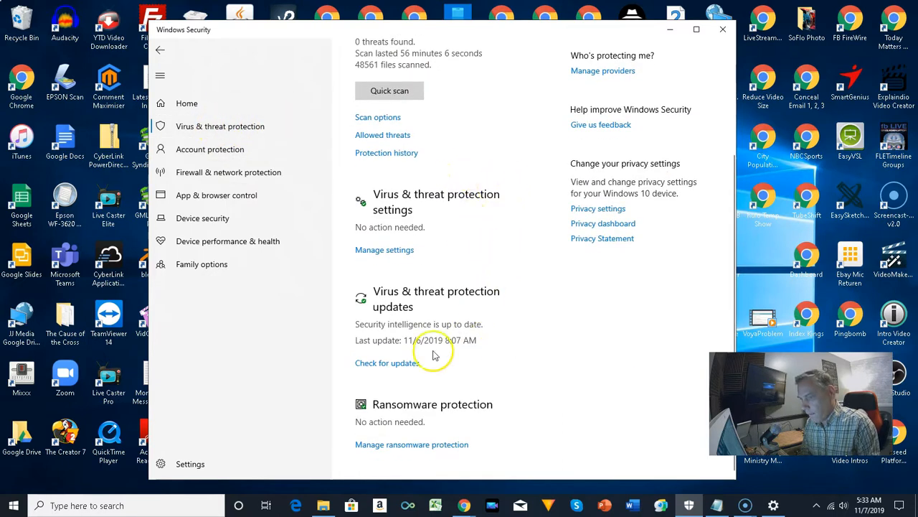
left_click(386, 366)
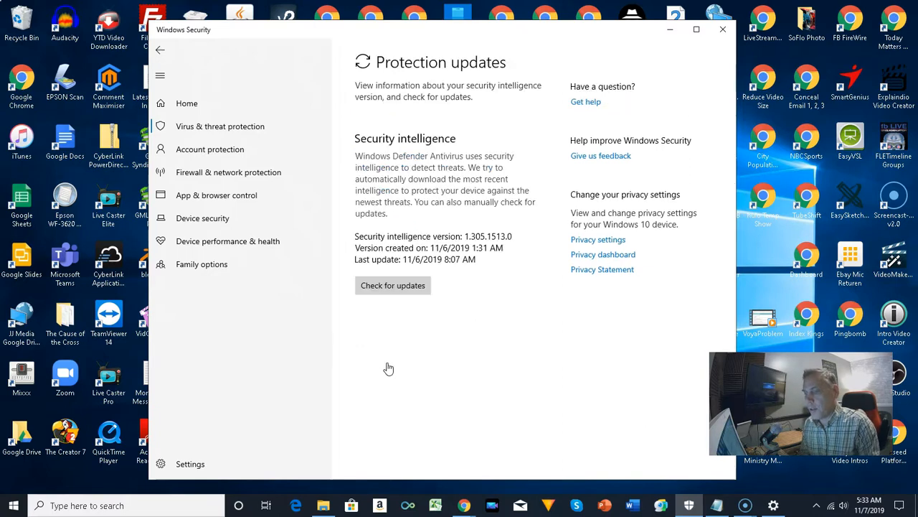
left_click(410, 291)
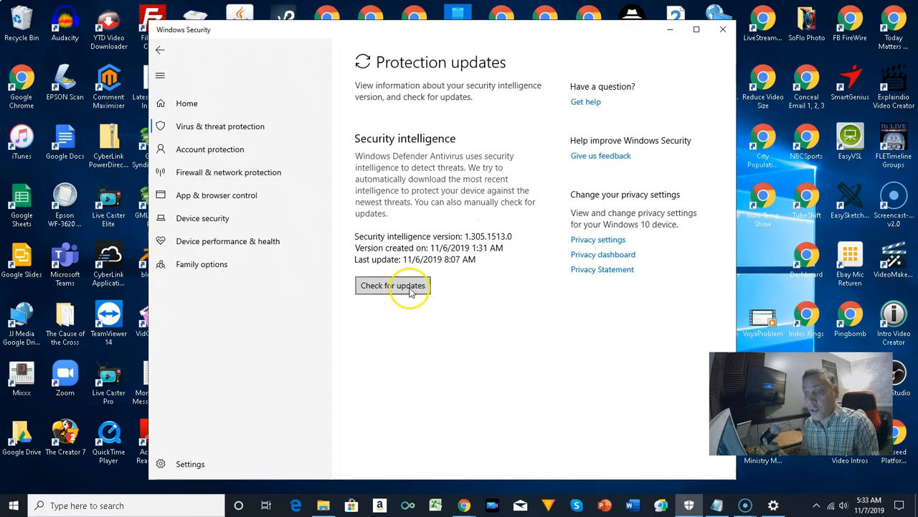
left_click(392, 289)
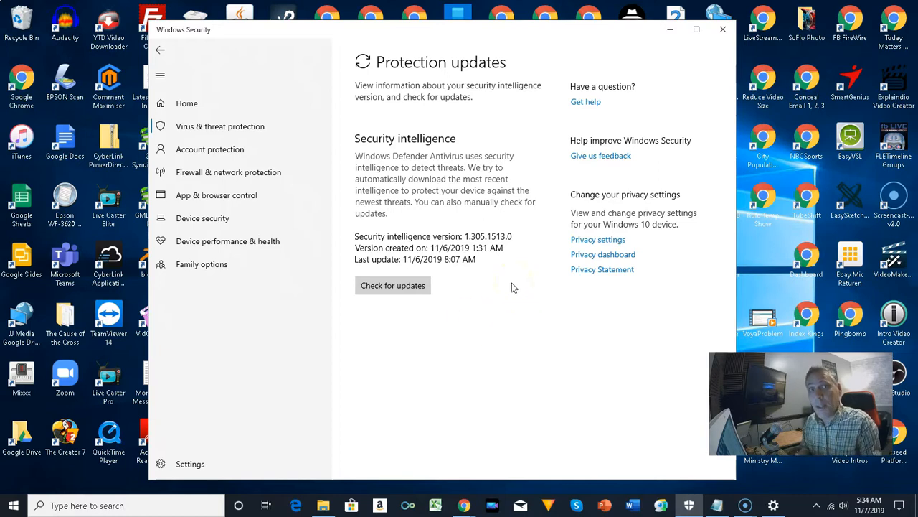
left_click(493, 280)
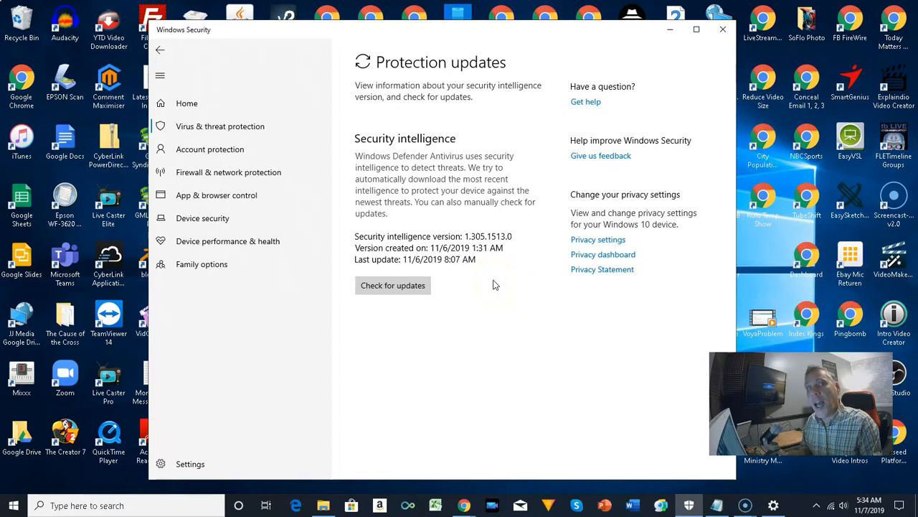